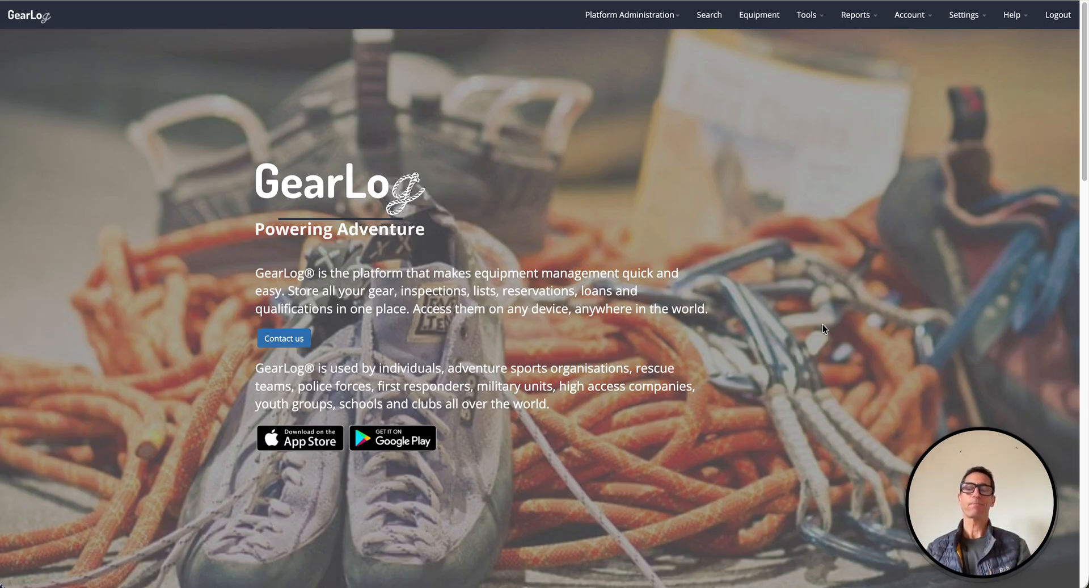
Step: Open the Import Gear tool
left_click(804, 17)
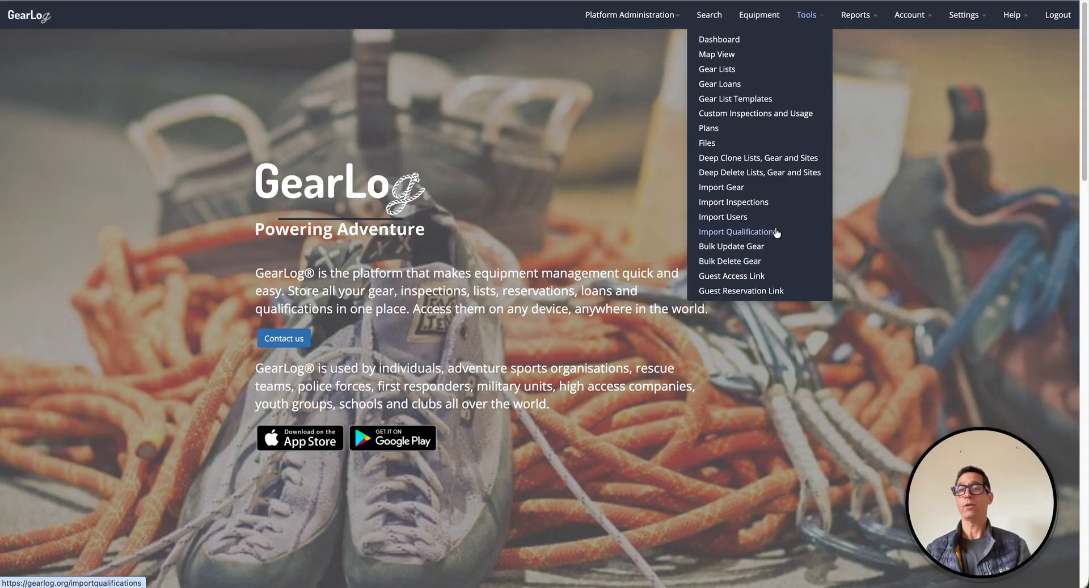
left_click(721, 188)
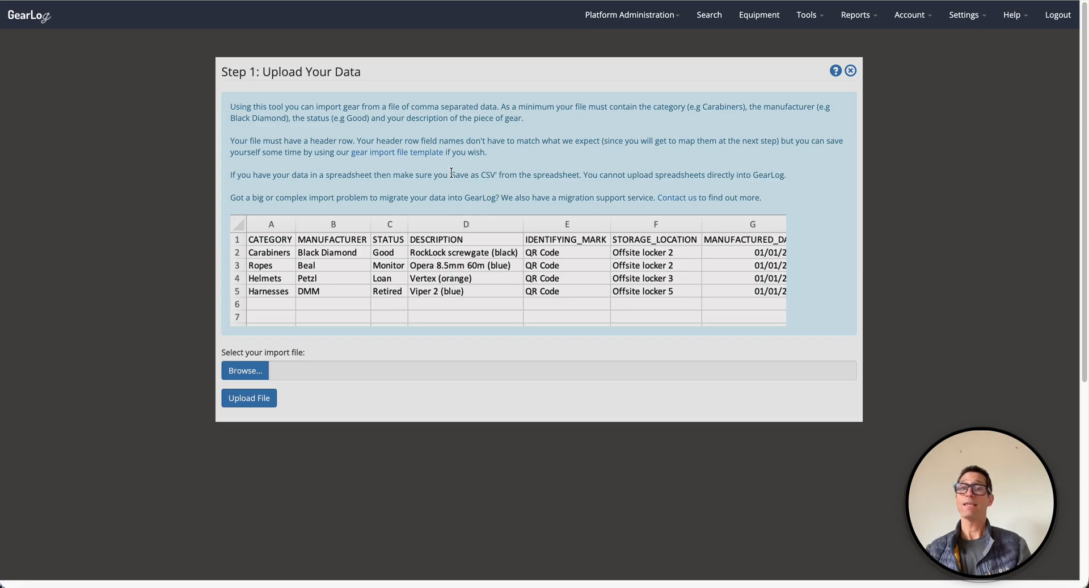
left_click_drag(452, 173, 510, 170)
left_click(520, 152)
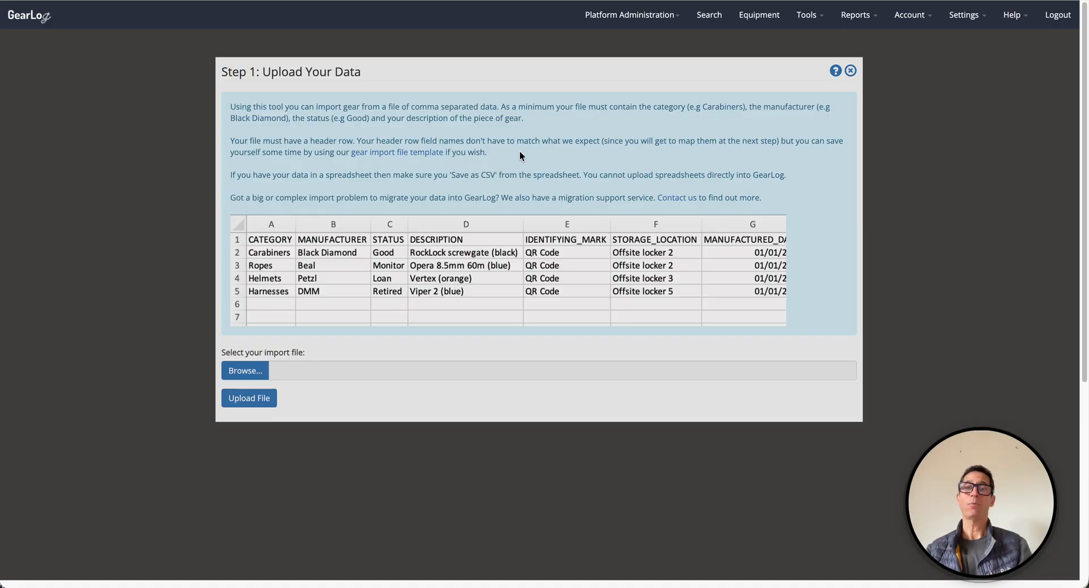
Step: Upload the file Training example.csv from the Imports folder
left_click(244, 372)
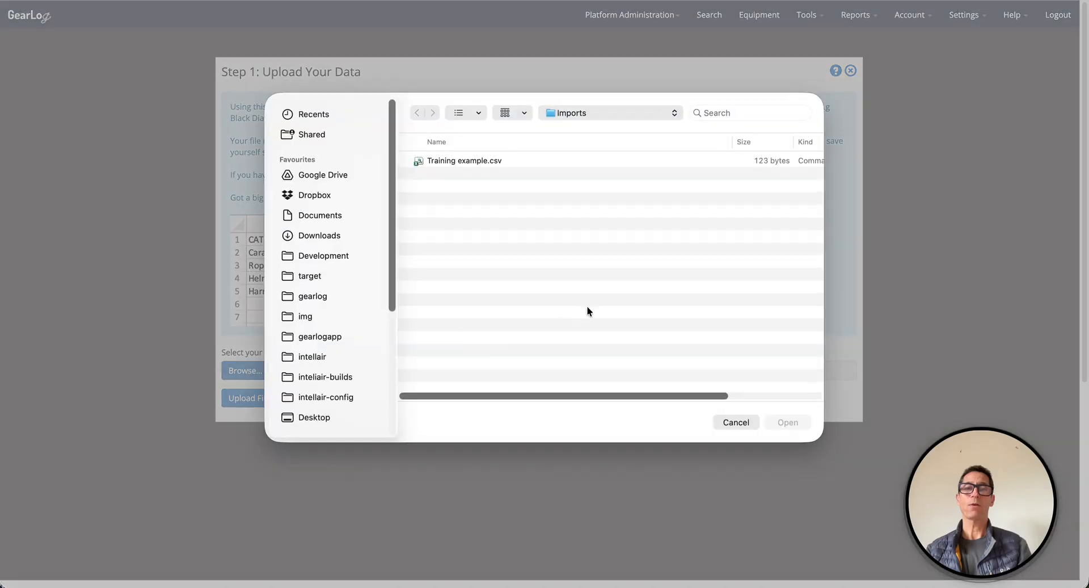
left_click(490, 161)
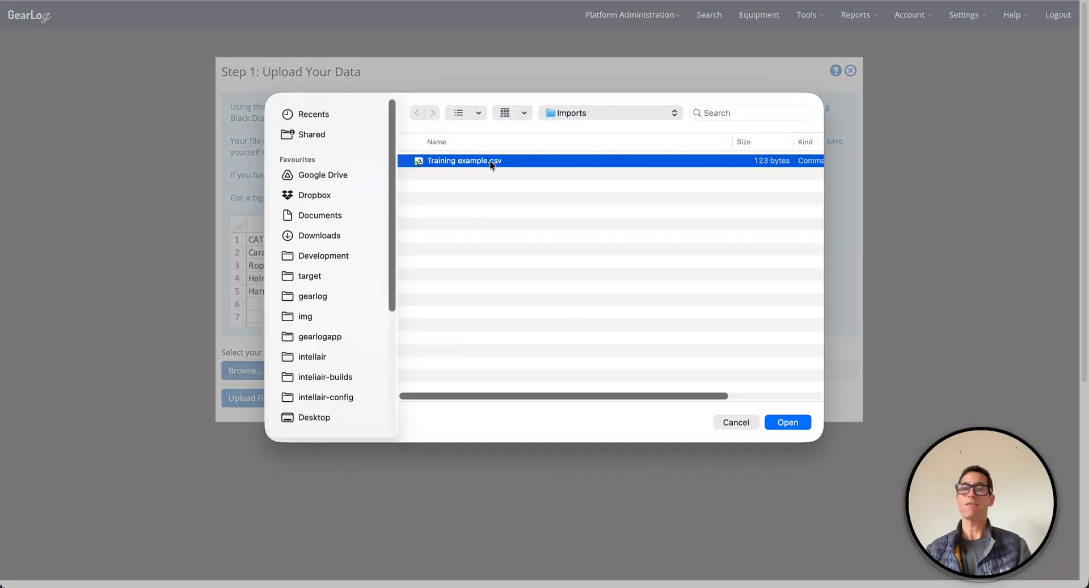
left_click(786, 422)
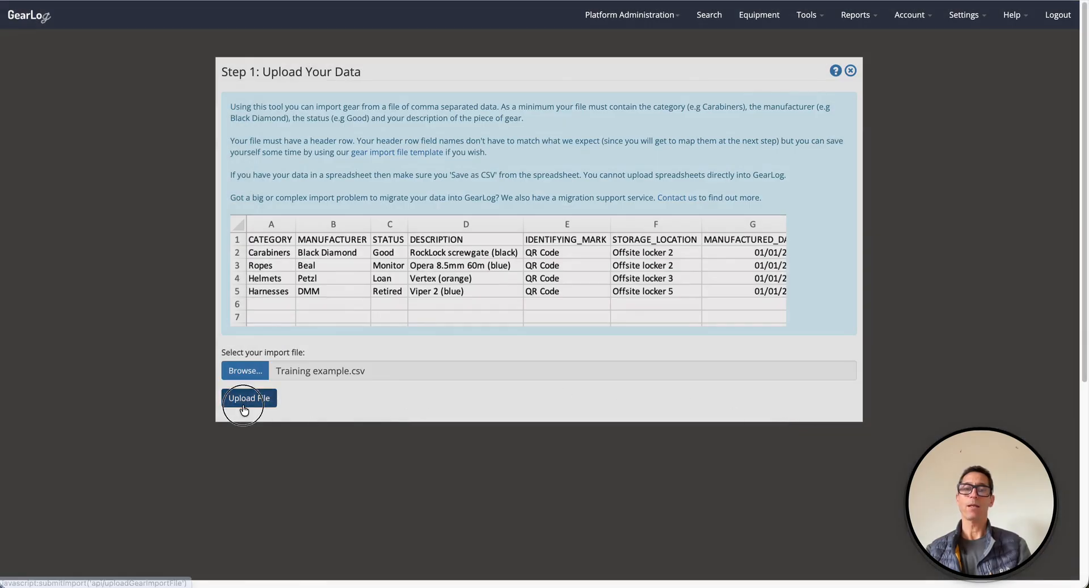
left_click(244, 404)
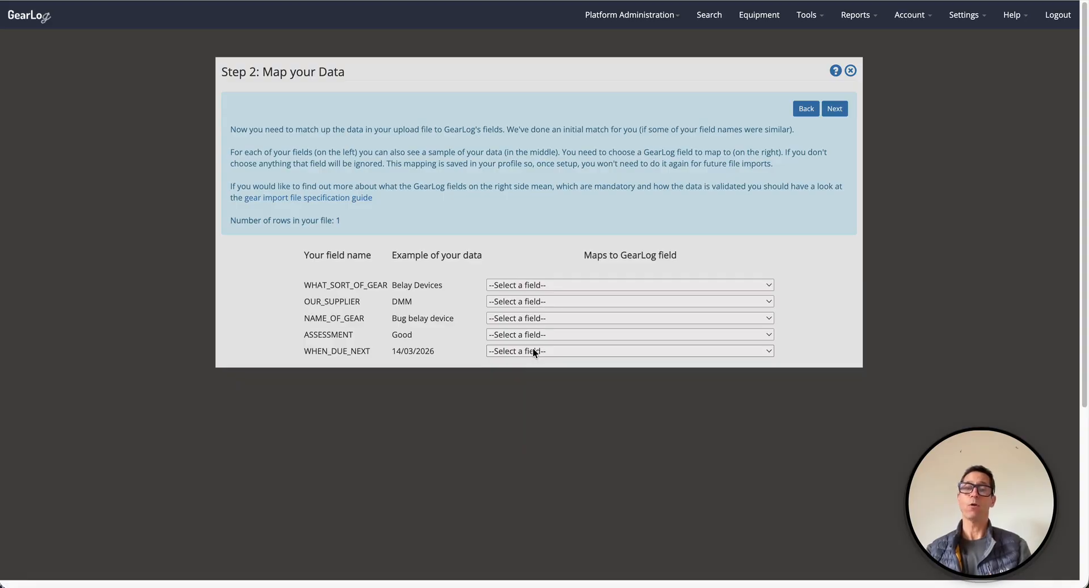
Step: Map WHAT_SORT_OF_GEAR to CATEGORY and OUR_SUPPLIER to MANUFACTURER
left_click(533, 351)
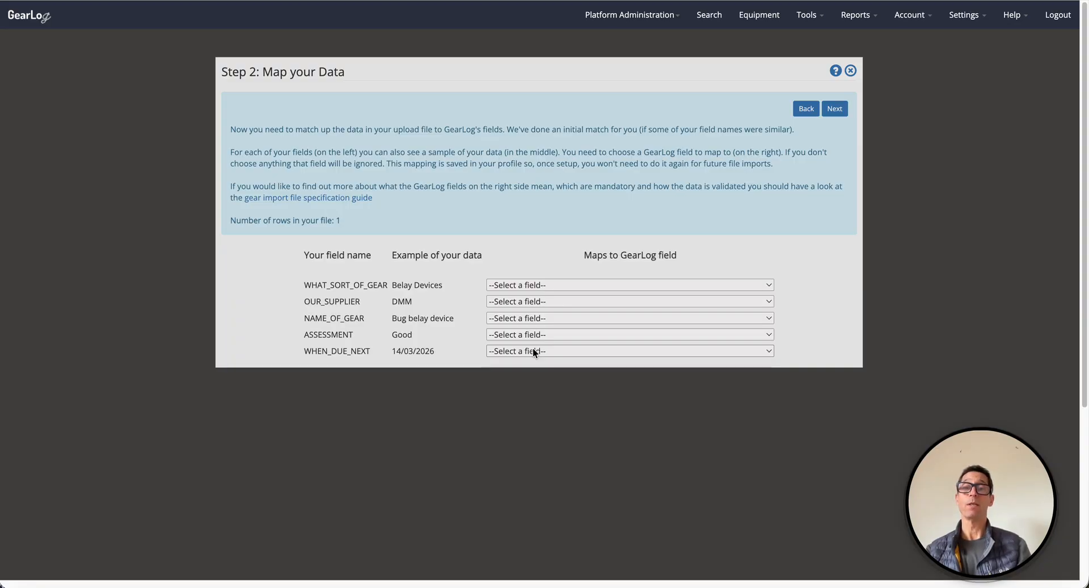
left_click(533, 348)
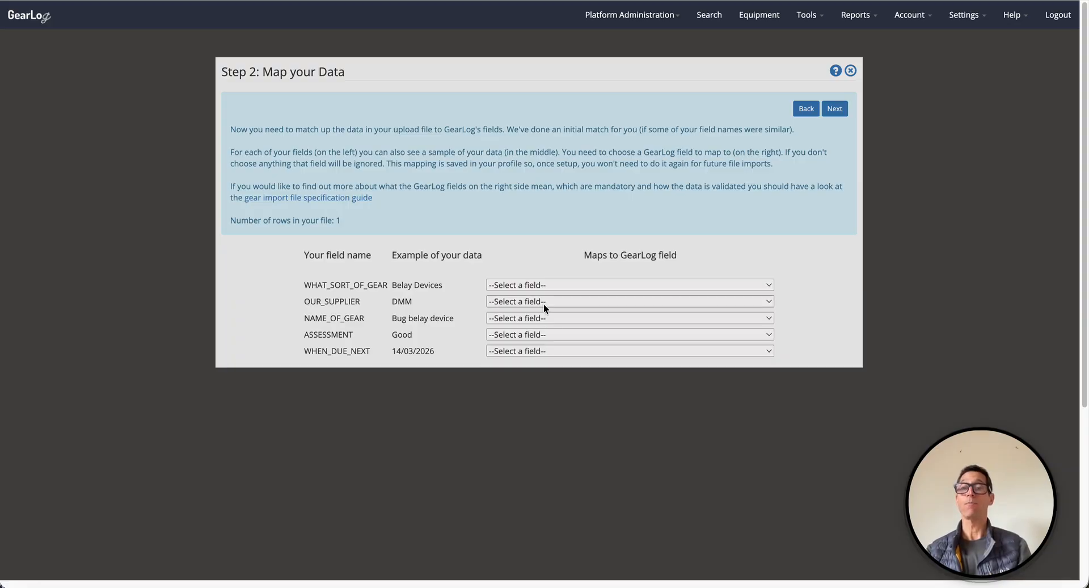
left_click(575, 285)
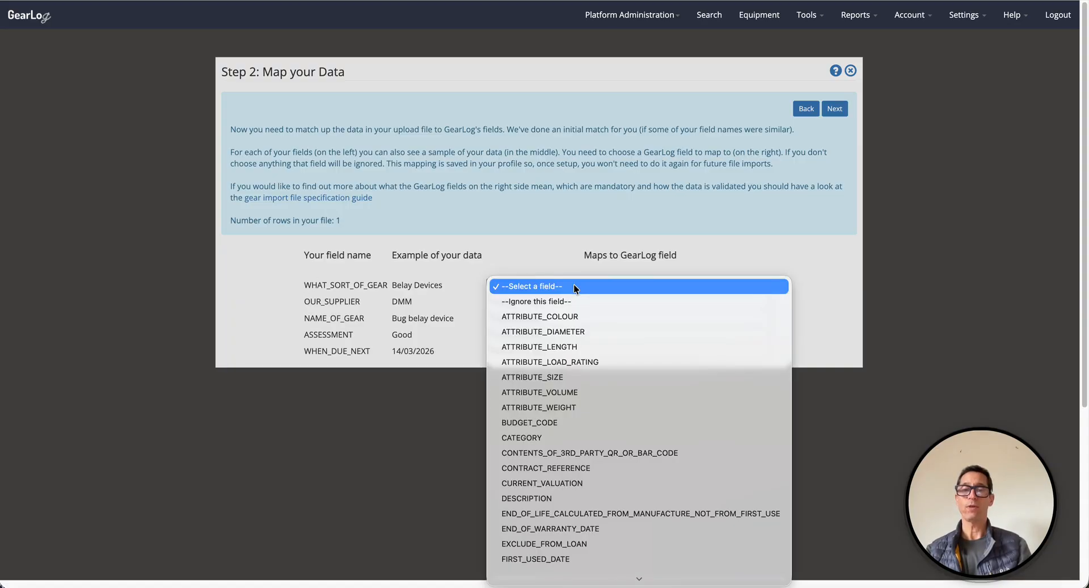
left_click(565, 439)
left_click(499, 302)
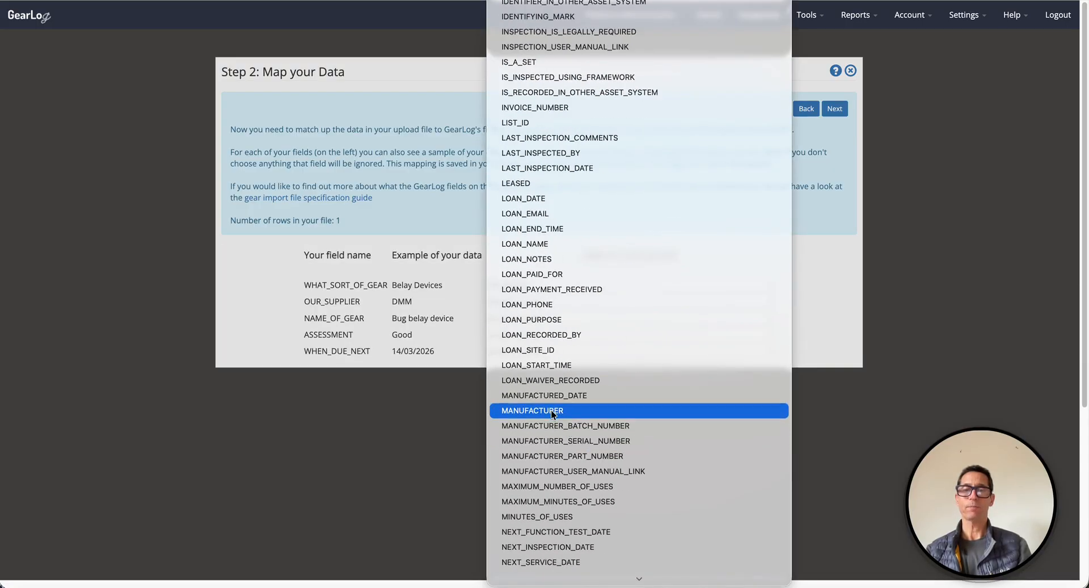
left_click(551, 410)
Step: Map NAME_OF_GEAR to DESCRIPTION and ASSESSMENT to STATUS
left_click(525, 318)
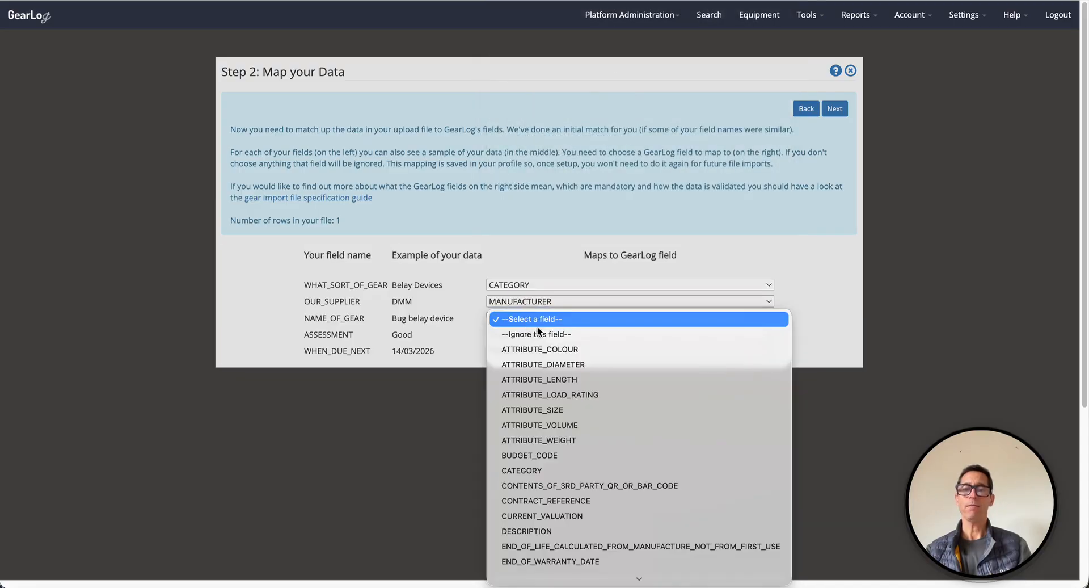
left_click(577, 530)
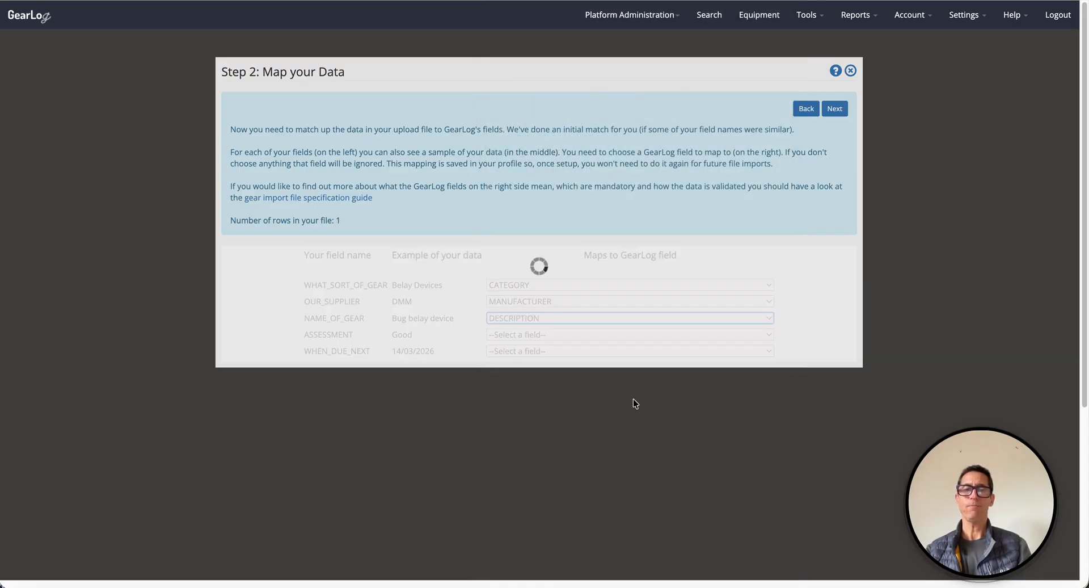
left_click(539, 336)
scroll(621, 424, "down", 10)
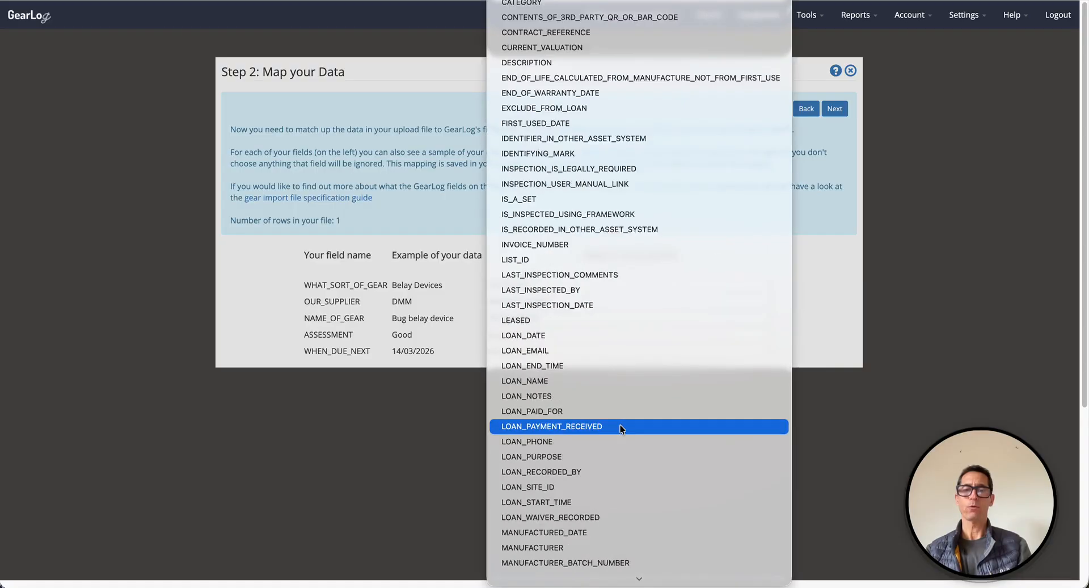
left_click(583, 500)
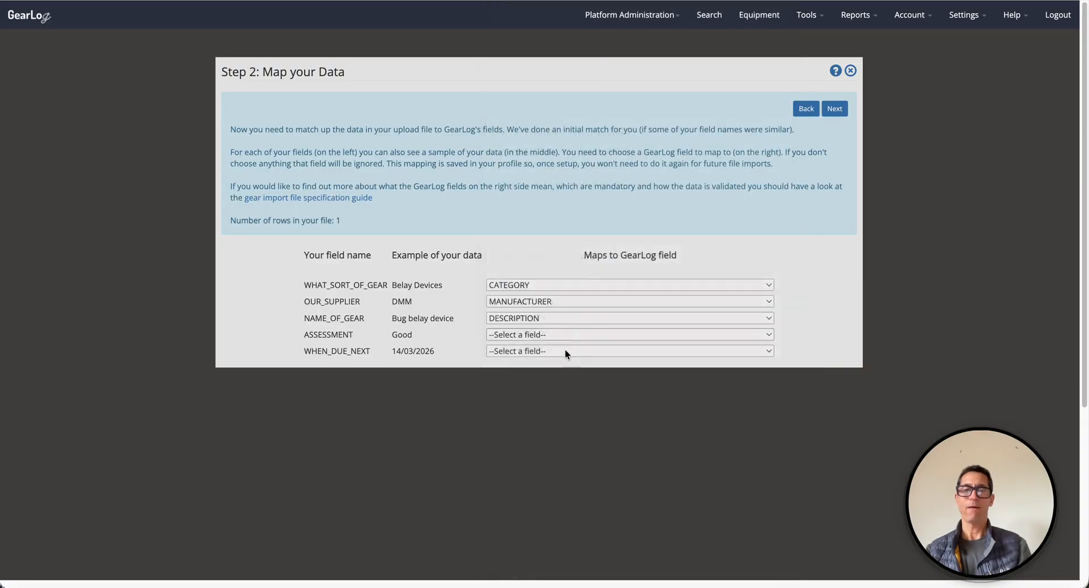
Step: Map WHEN_DUE_NEXT to NEXT_INSPECTION_DATE
left_click(519, 350)
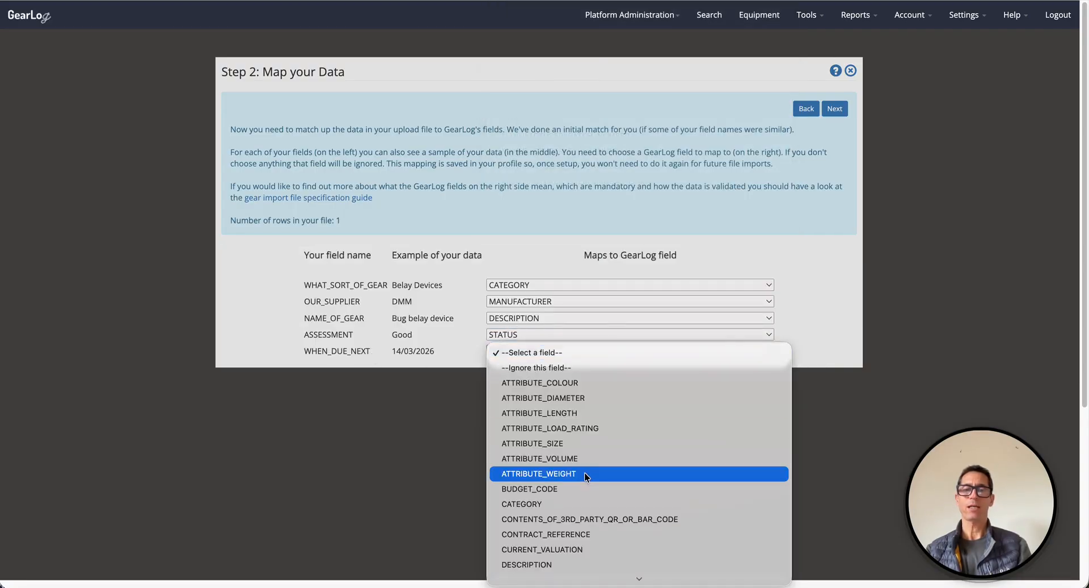
scroll(586, 472, "down", 10)
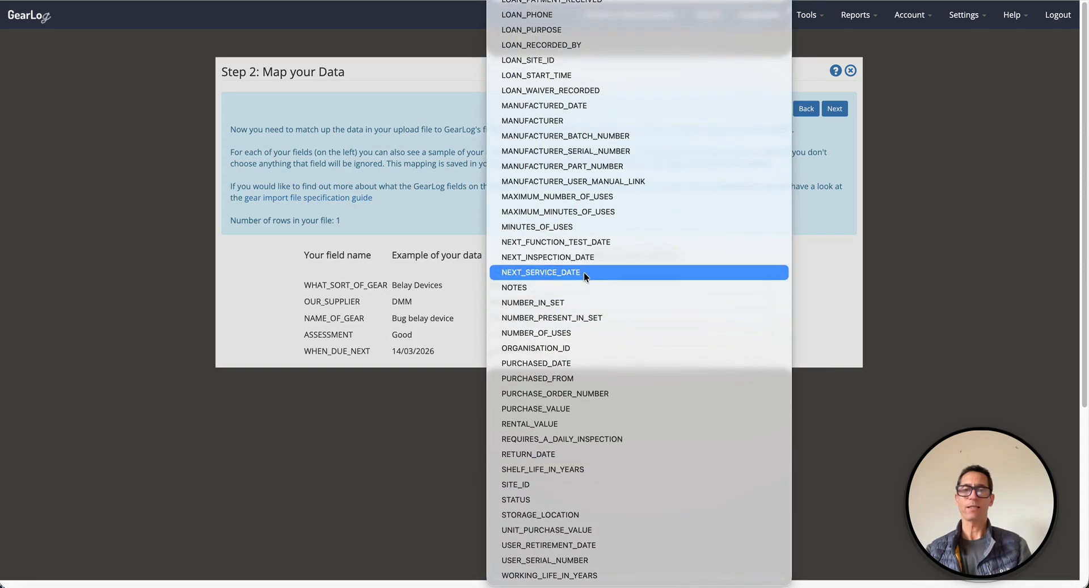
left_click(566, 258)
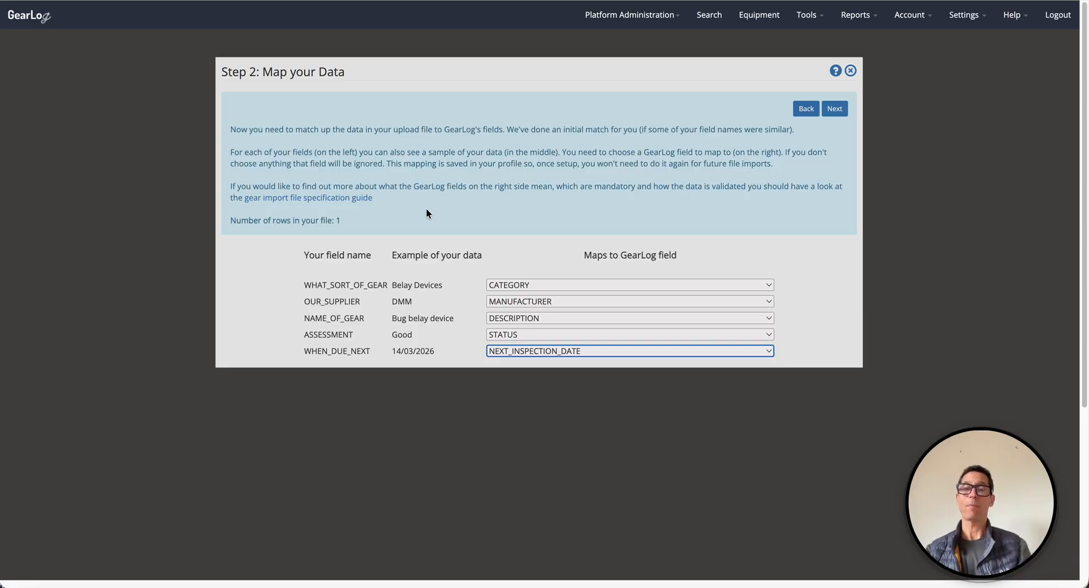
Step: Proceed past the field mapping and the status, category and manufacturer value mappings
left_click(835, 112)
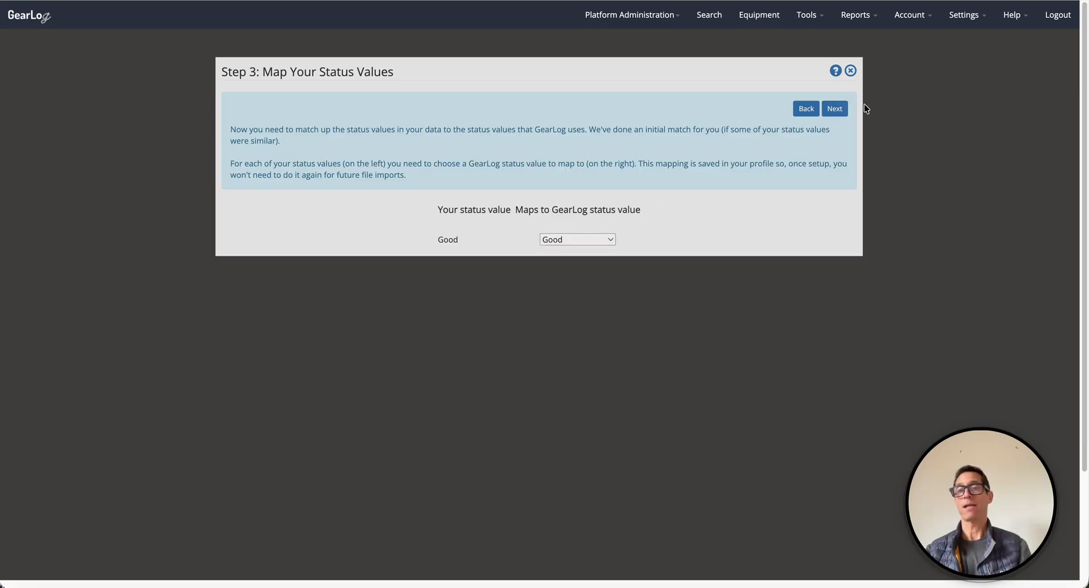
left_click(835, 109)
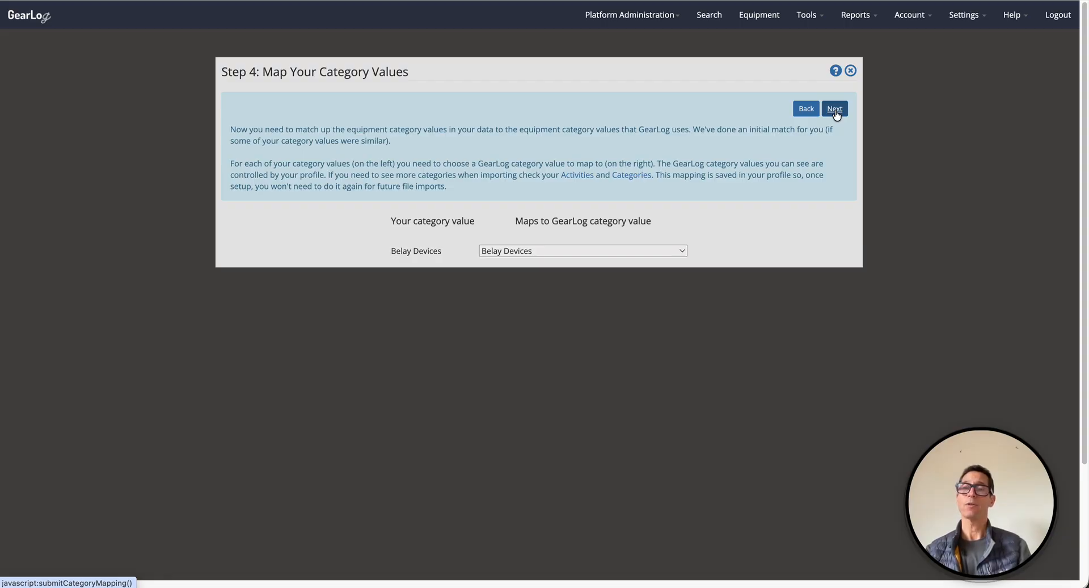
left_click(835, 111)
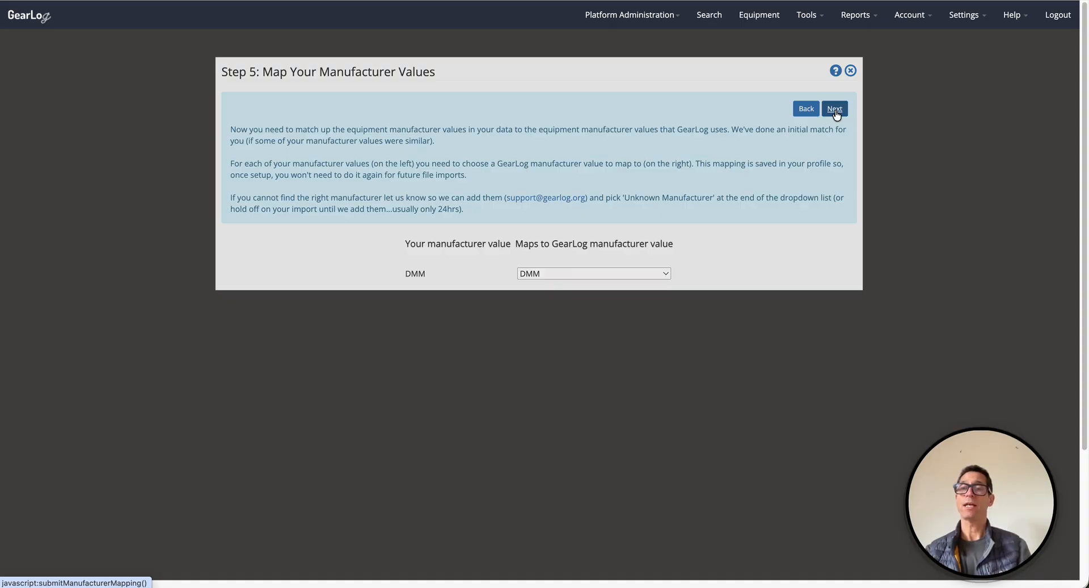
left_click(835, 110)
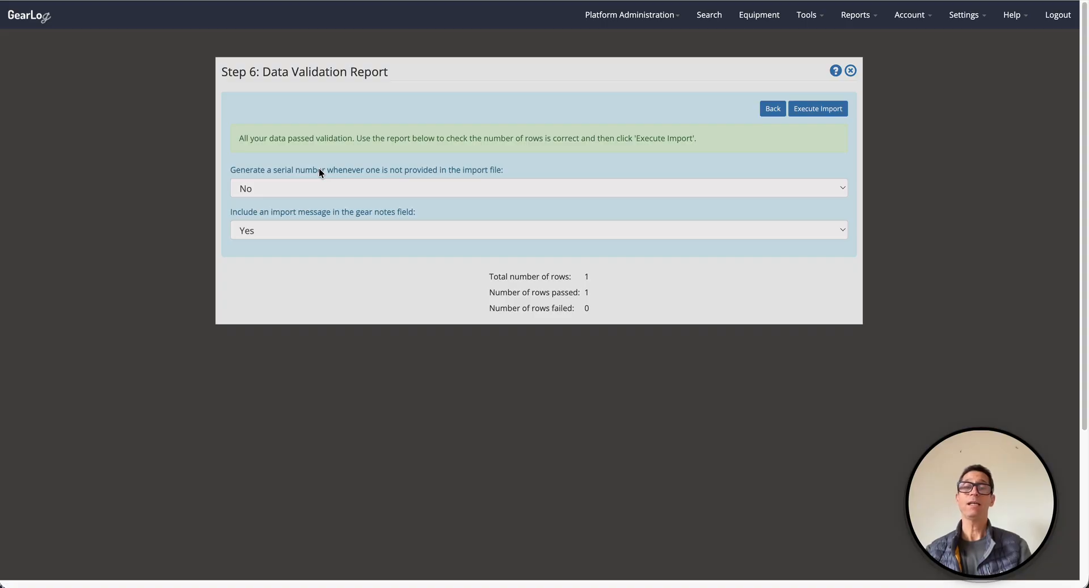
Step: Set serial number generation for rows without one to Yes, execute the import and refresh its progress
left_click(259, 188)
left_click(256, 172)
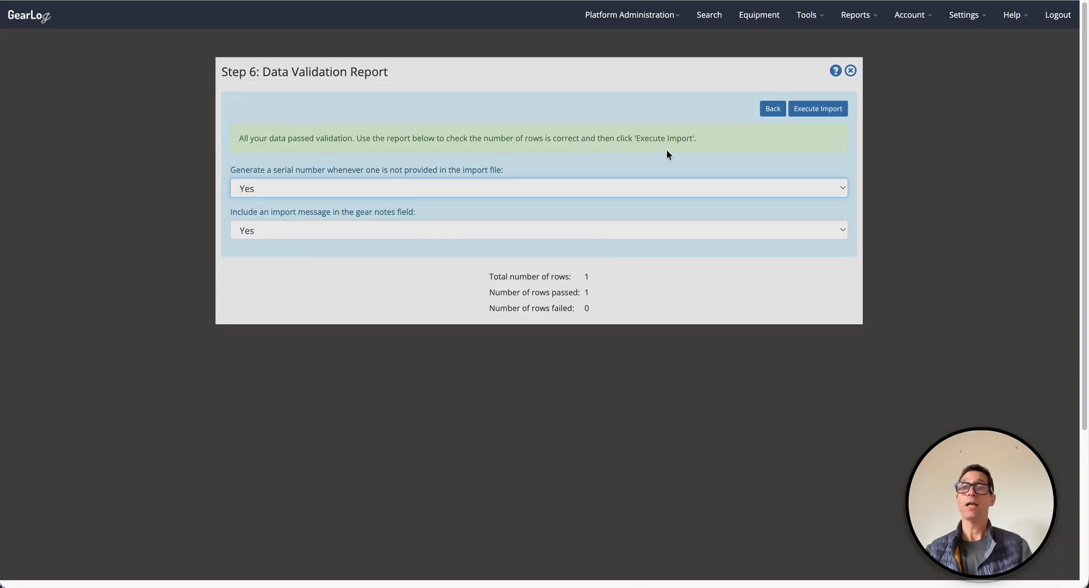
left_click(816, 109)
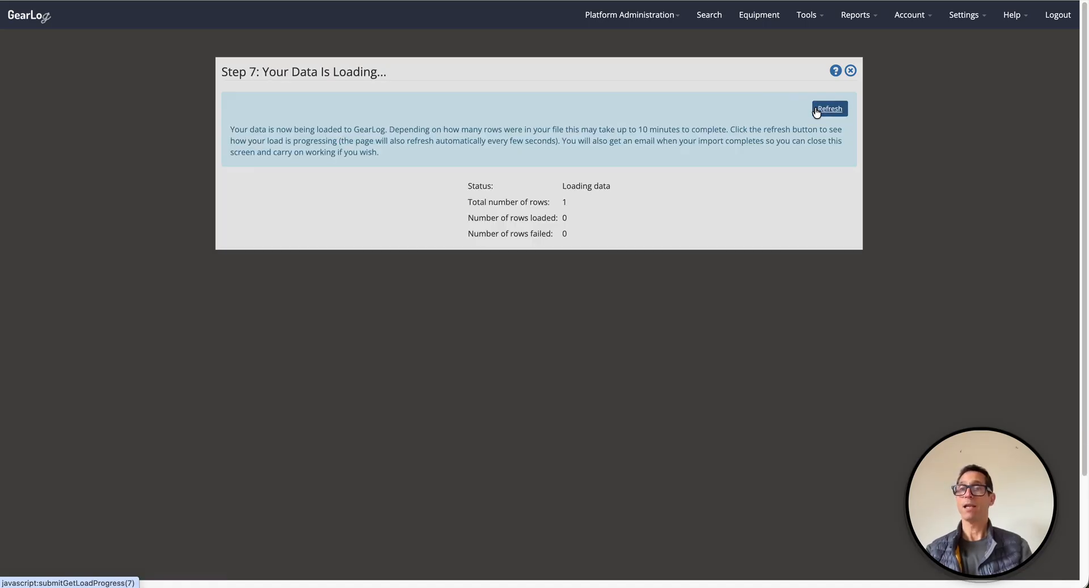
left_click(828, 110)
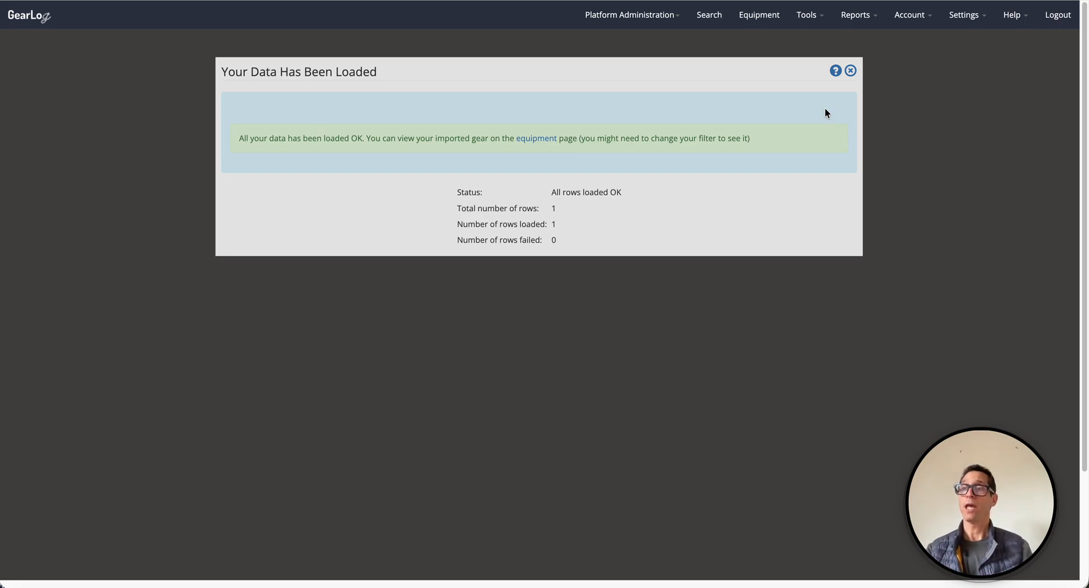
Step: Restart the gear import and open the gear import file template spreadsheet
left_click(802, 17)
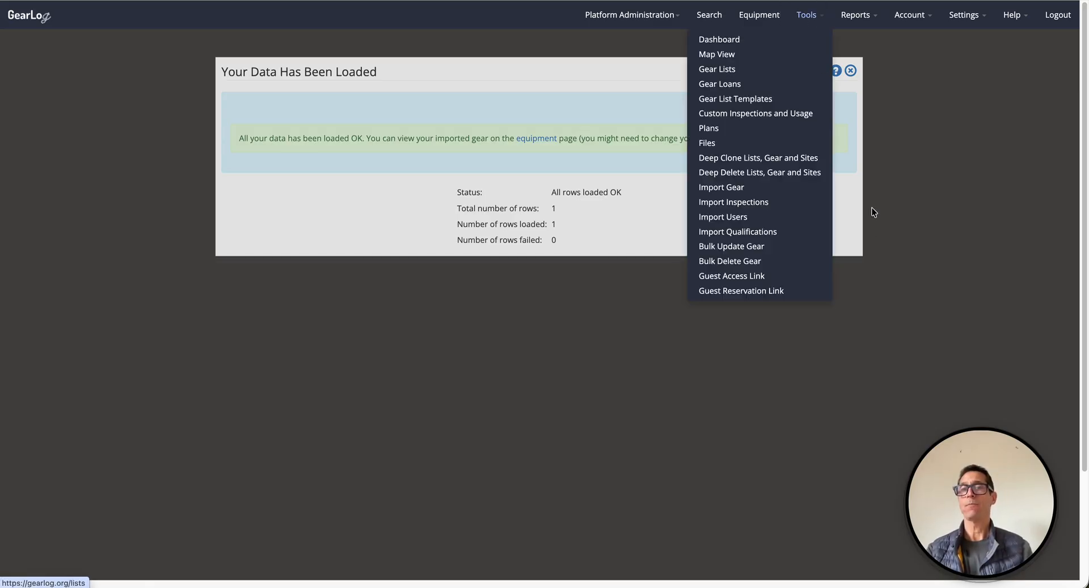
left_click(711, 187)
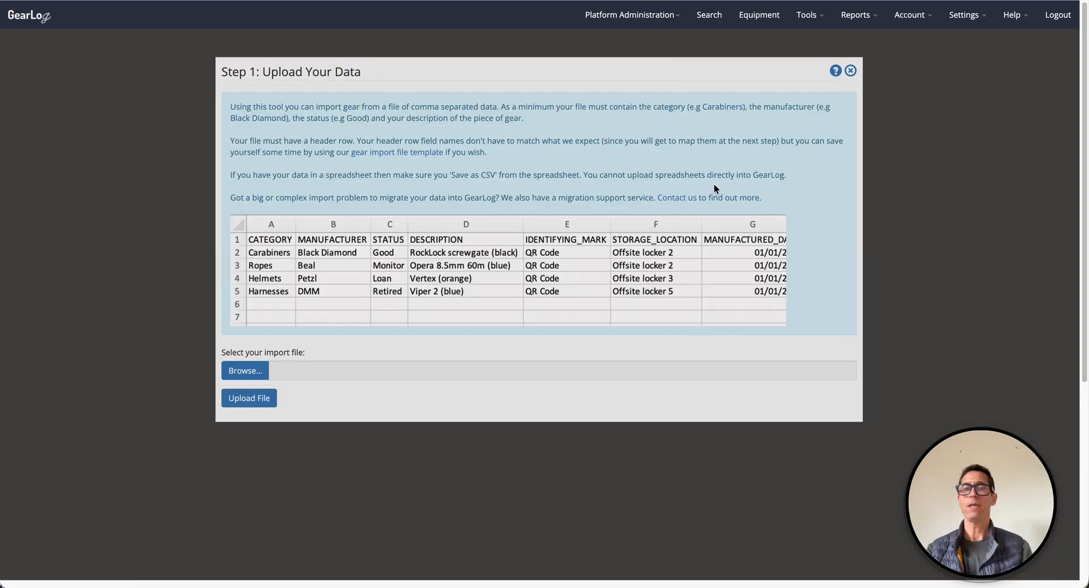
left_click(397, 154)
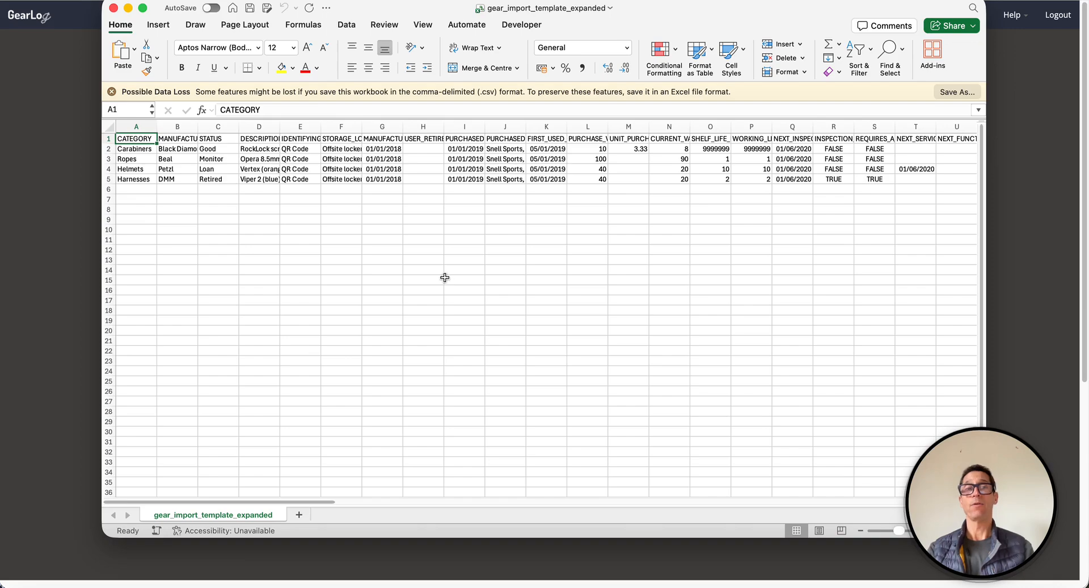
left_click(1050, 225)
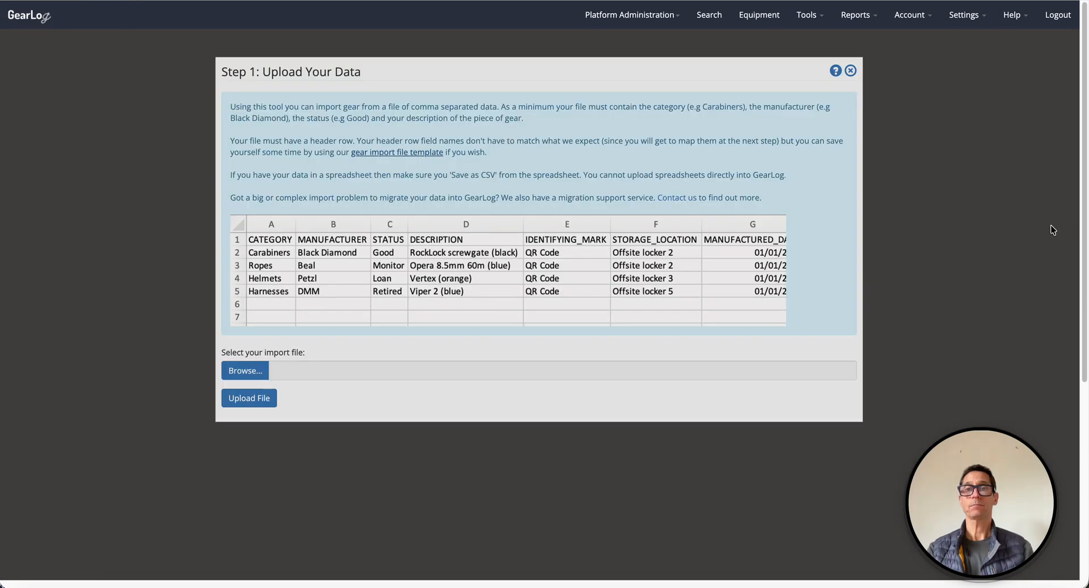
Step: Upload gear_import_template_expanded.csv from the Downloads folder
left_click(243, 372)
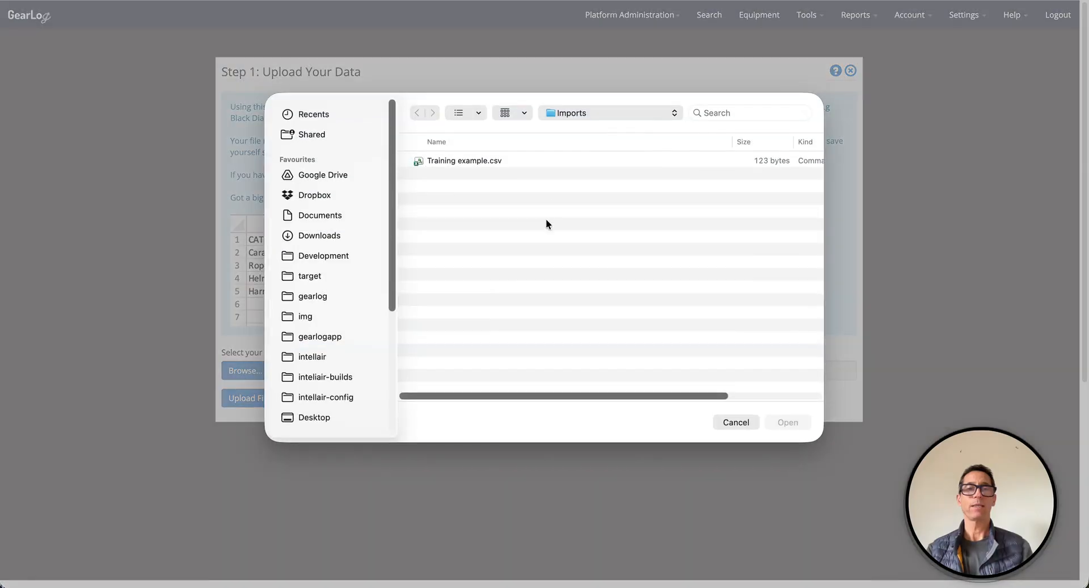
left_click(584, 113)
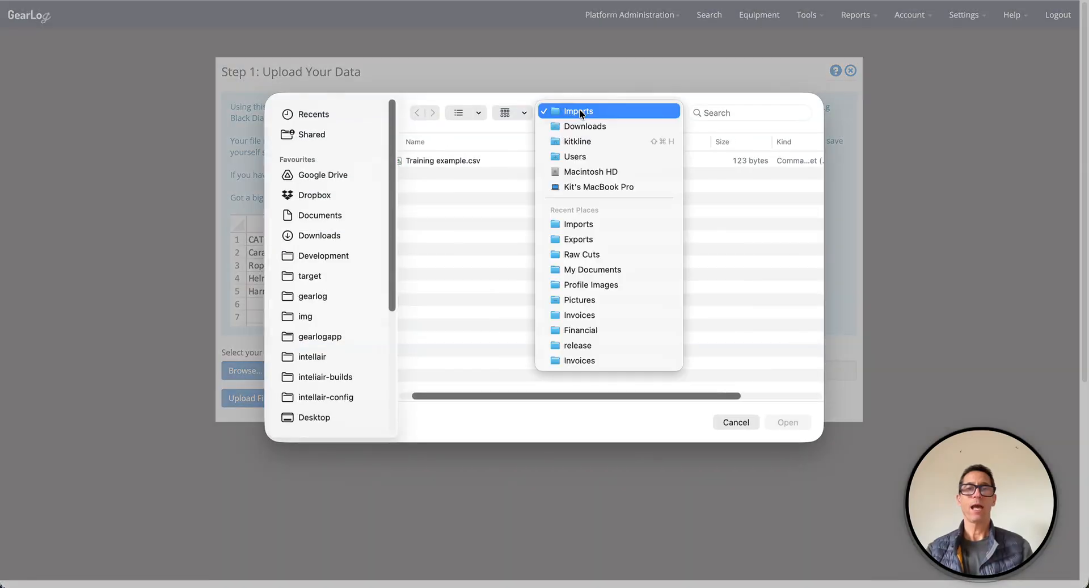
left_click(584, 127)
double_click(509, 162)
left_click(252, 399)
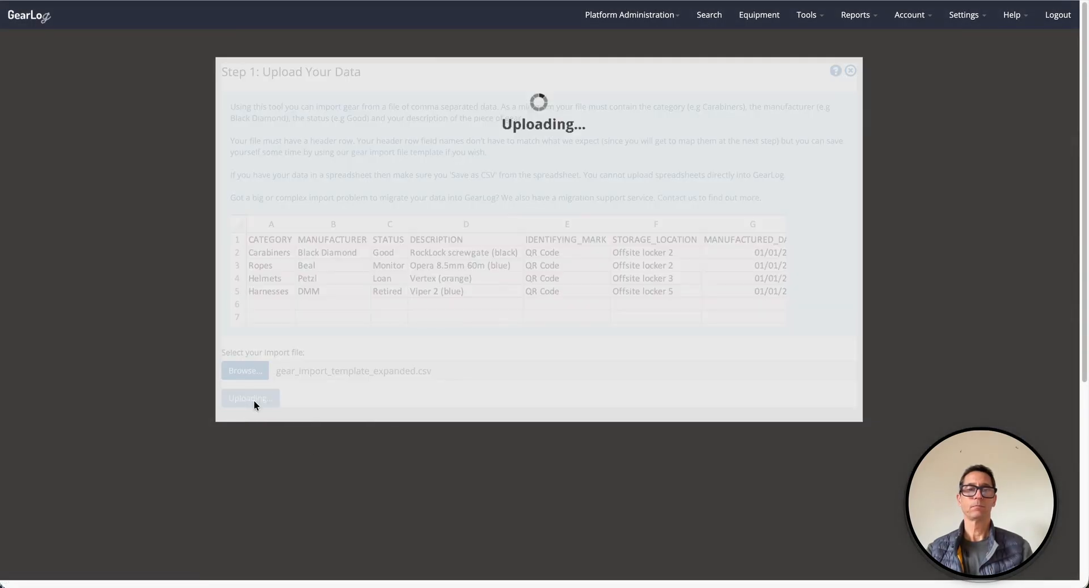
Step: Review the field mappings suggested for the template file's columns
scroll(670, 254, "down", 2)
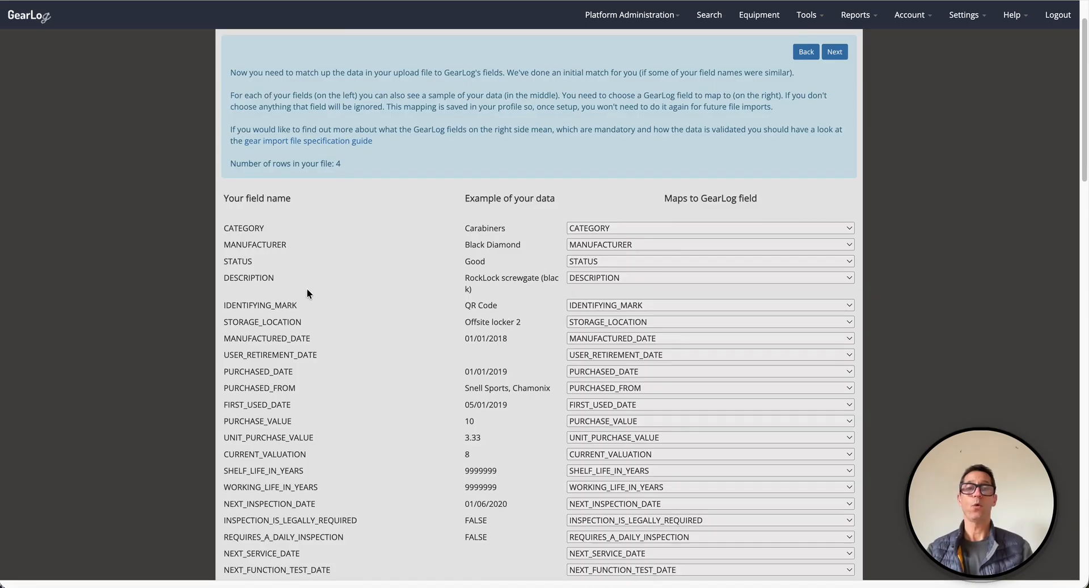
scroll(307, 289, "down", 3)
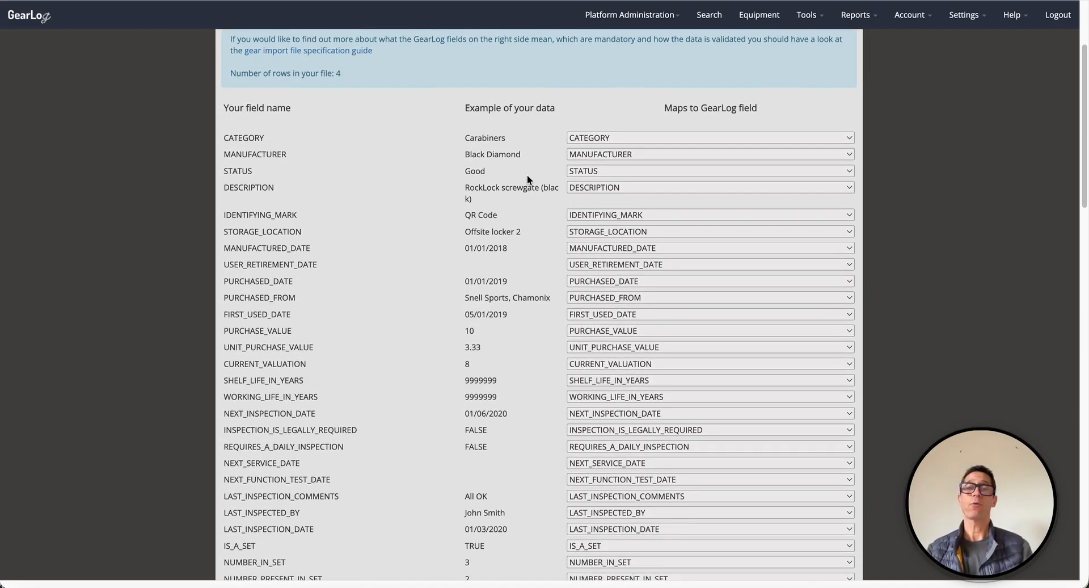
scroll(527, 176, "up", 3)
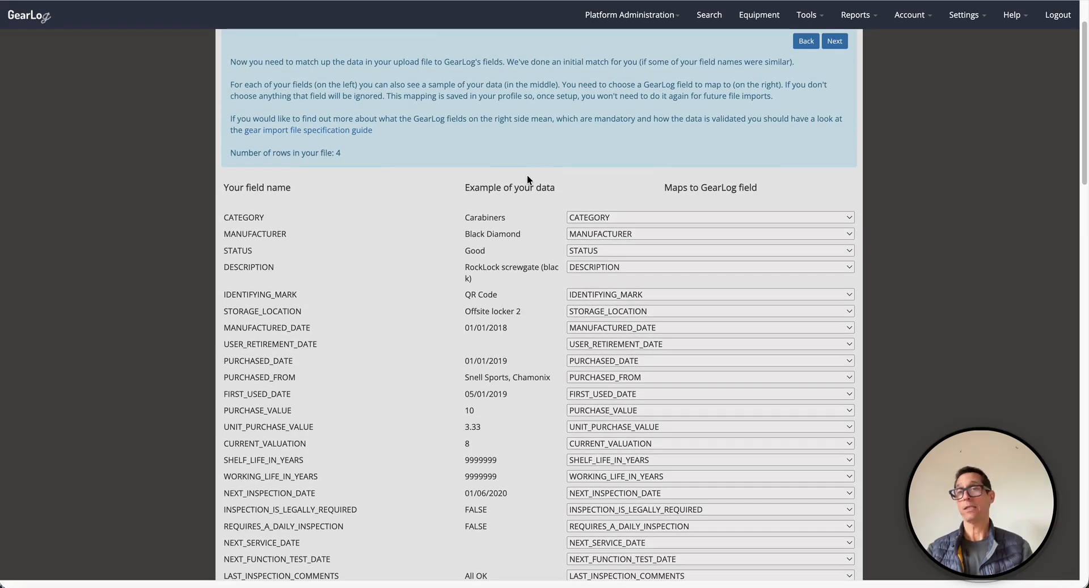
scroll(527, 176, "up", 2)
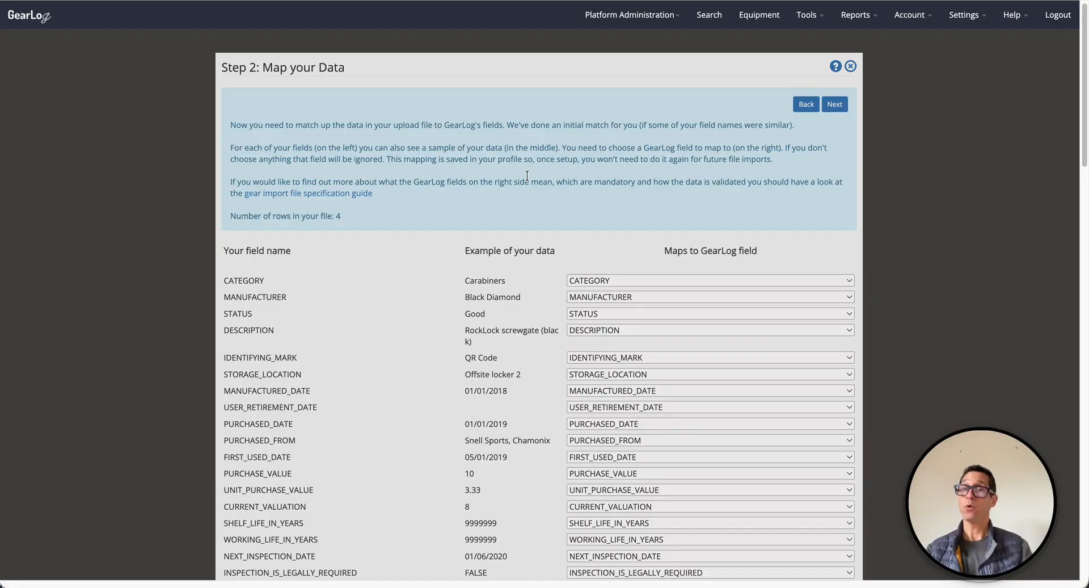
Step: Open the Import Inspections tool
left_click(802, 20)
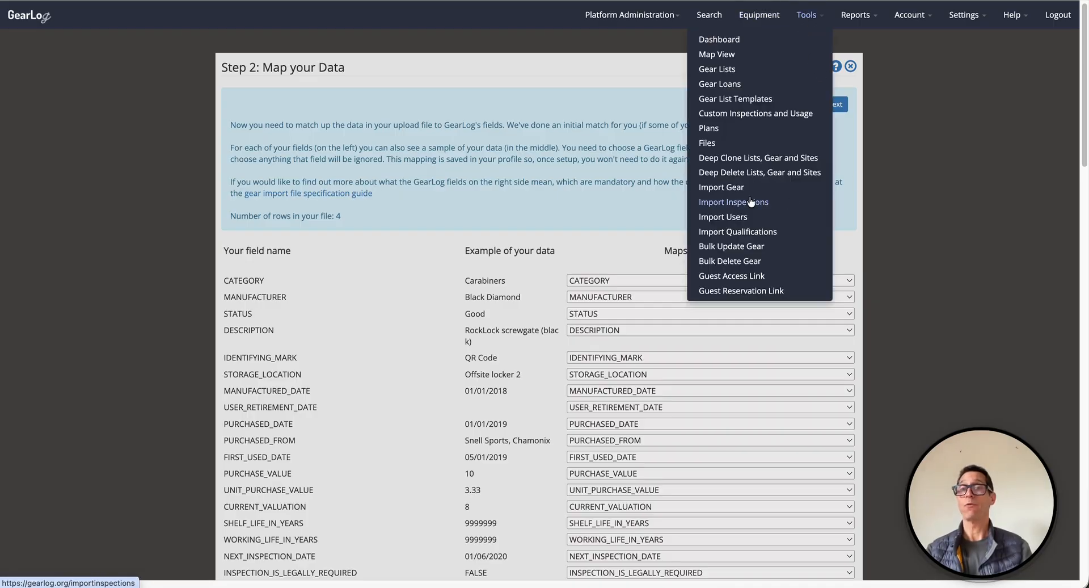